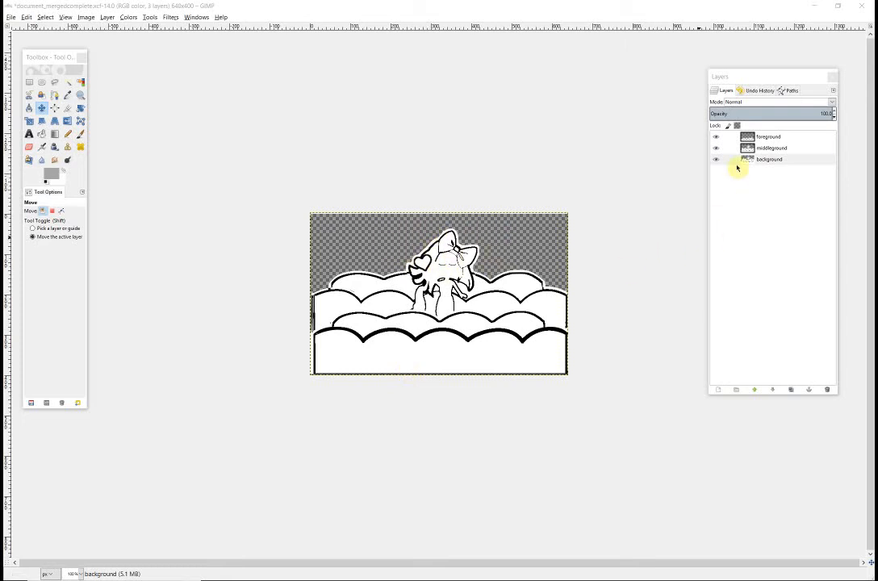
# - Link the foreground, middleground and background layers together
pyautogui.click(727, 138)
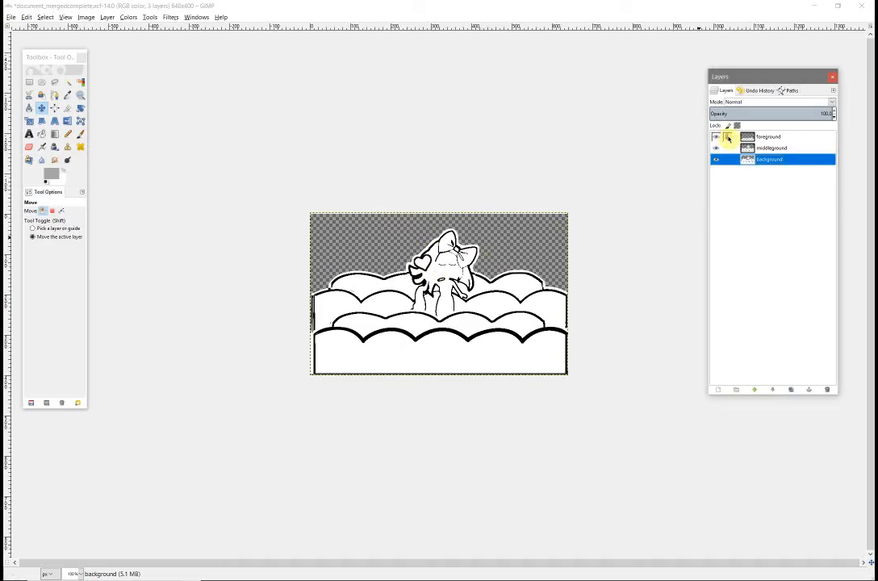
pyautogui.click(730, 151)
pyautogui.click(728, 161)
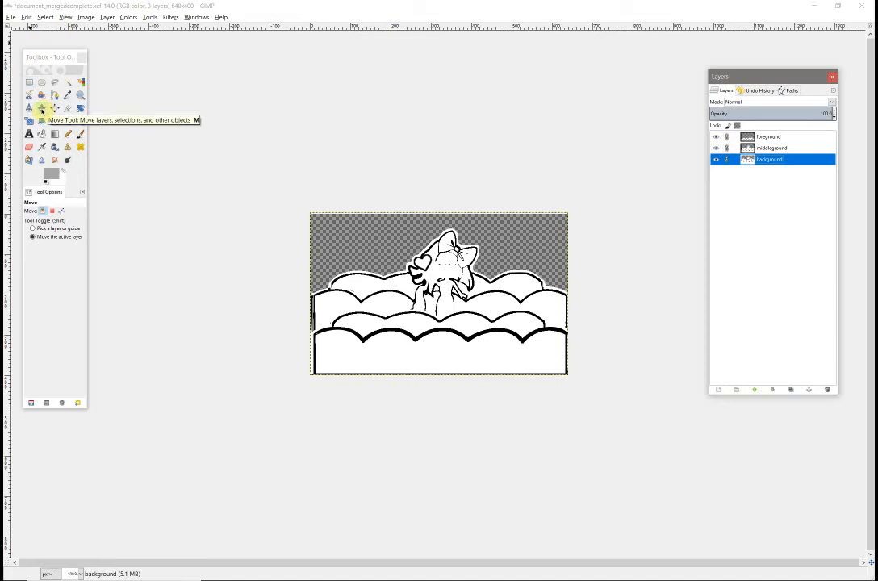
# - Move the linked layers up to leave an empty strip beneath the artwork, keeping the bow inside the canvas
pyautogui.moveTo(449, 347); pyautogui.dragTo(449, 336)
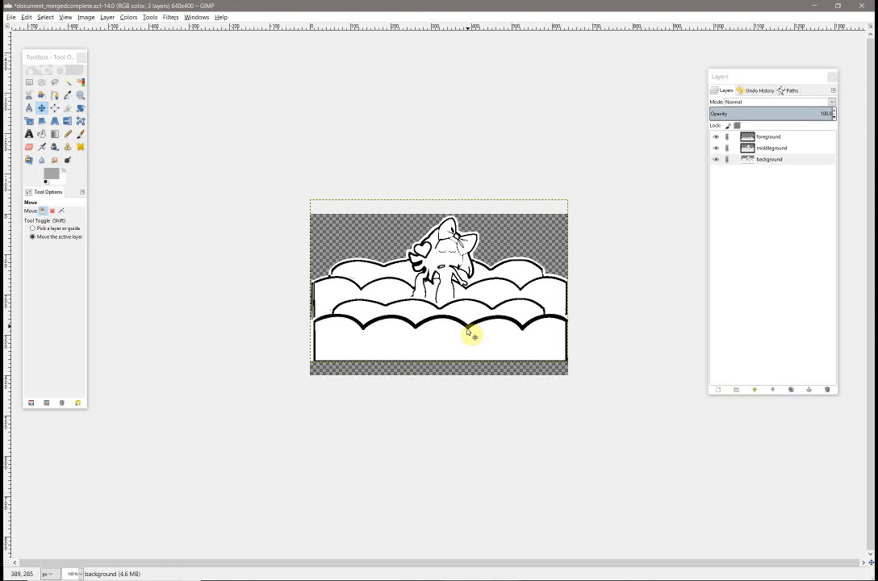
pyautogui.press('2')
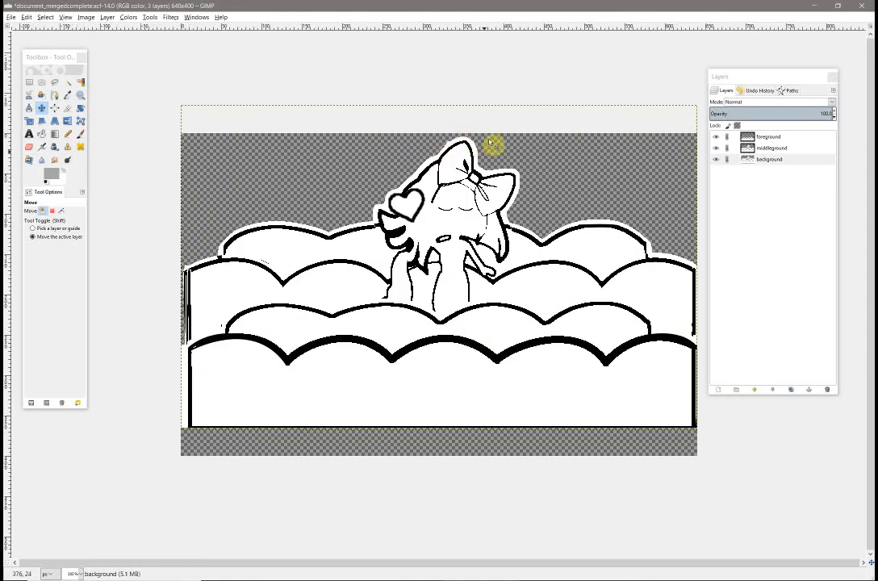
pyautogui.press('Up')
pyautogui.press('Up')
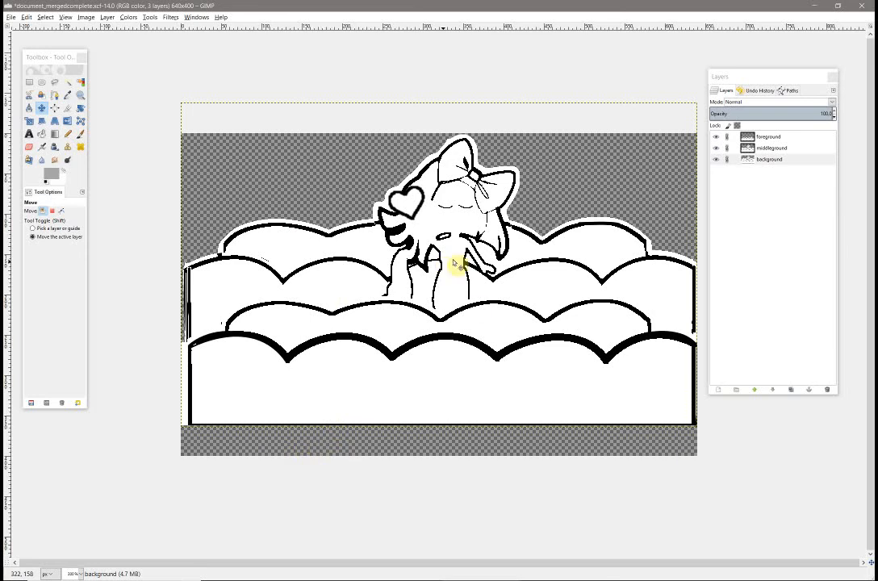
# - Scale the middleground layer to 75 percent of its size with cubic interpolation
pyautogui.rightClick(750, 149)
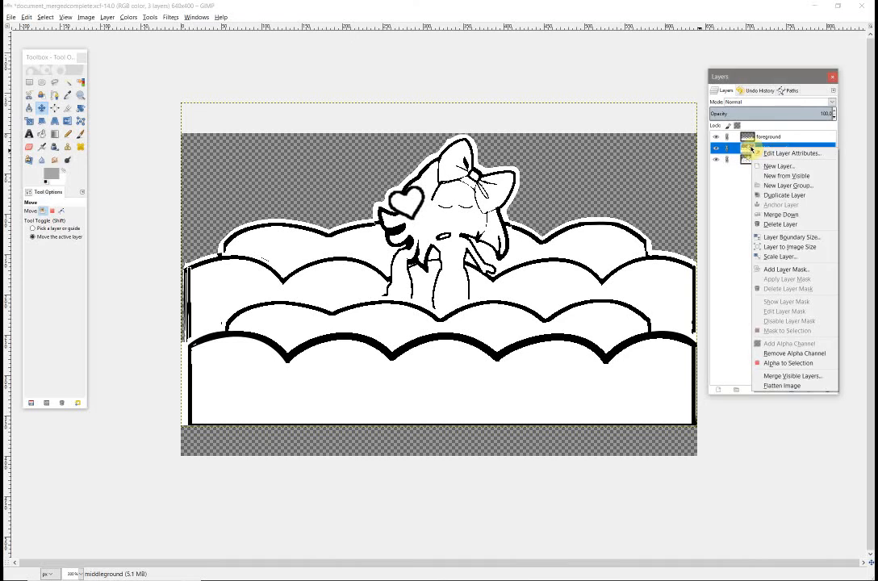
pyautogui.click(781, 256)
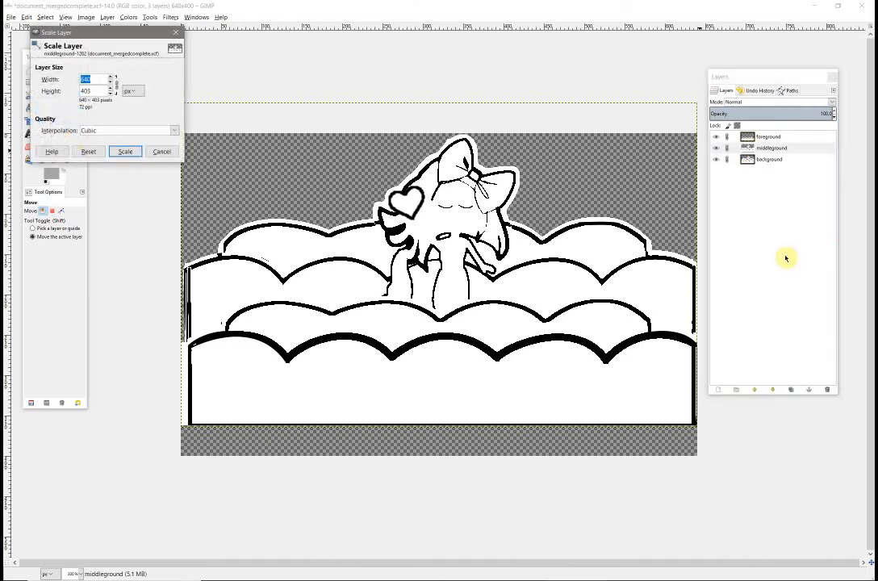
pyautogui.click(139, 91)
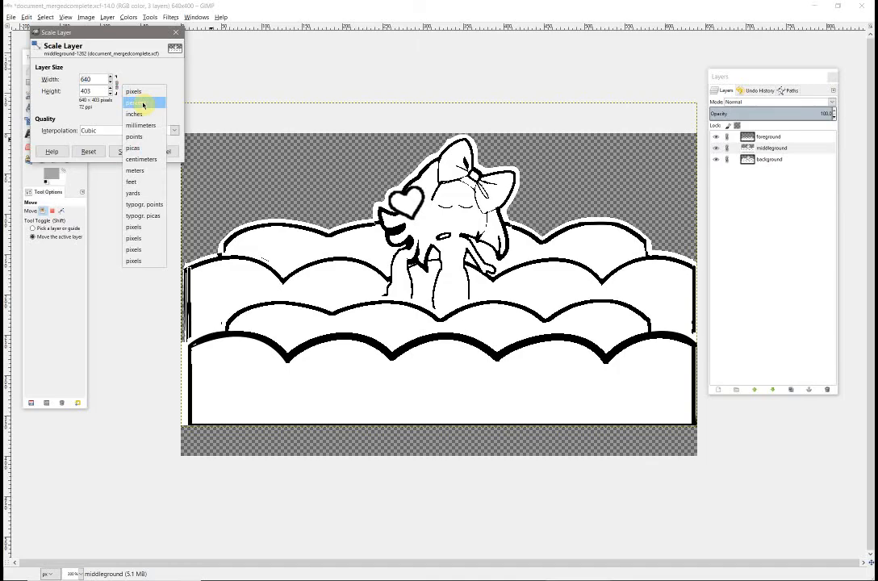
pyautogui.click(143, 104)
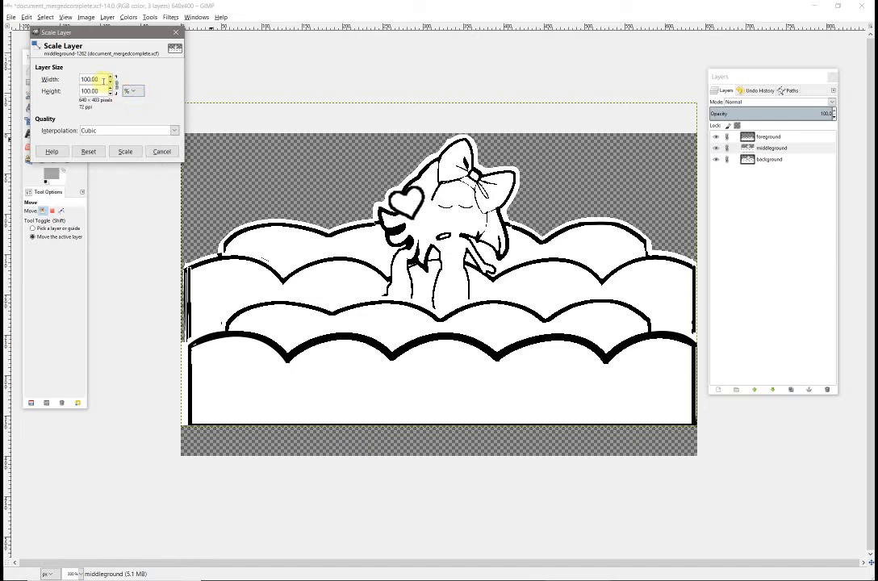
pyautogui.moveTo(103, 79); pyautogui.dragTo(52, 78)
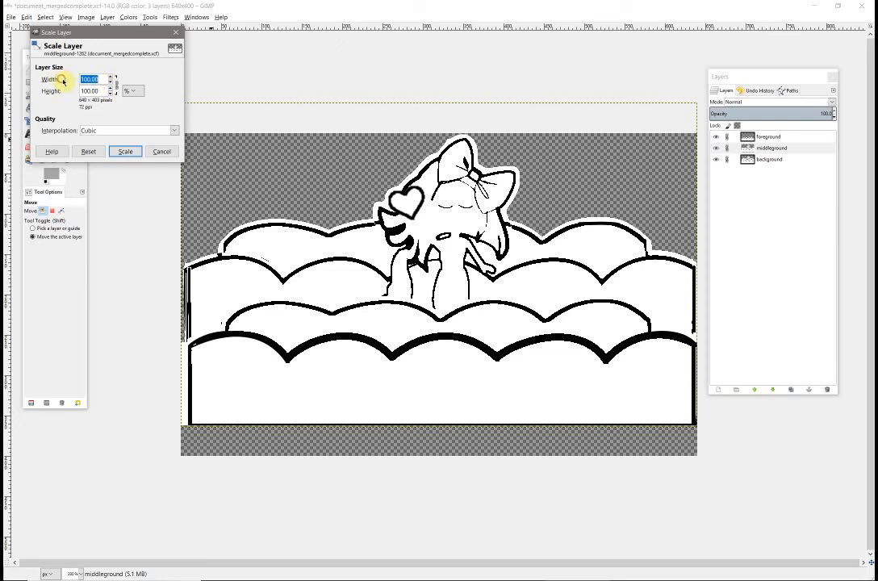
pyautogui.write('75')
pyautogui.click(87, 90)
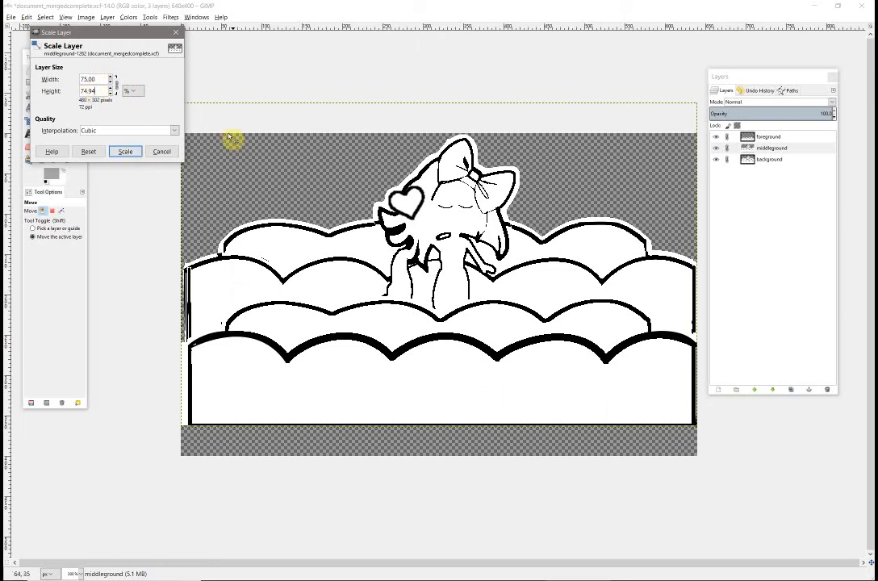
pyautogui.click(127, 156)
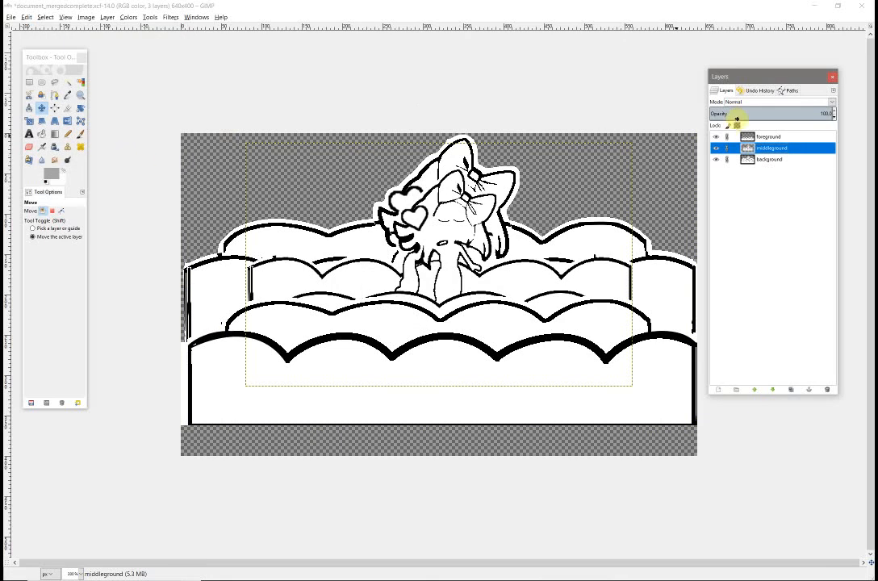
# - Scale the background layer to 75 percent
pyautogui.click(755, 160)
pyautogui.rightClick(754, 161)
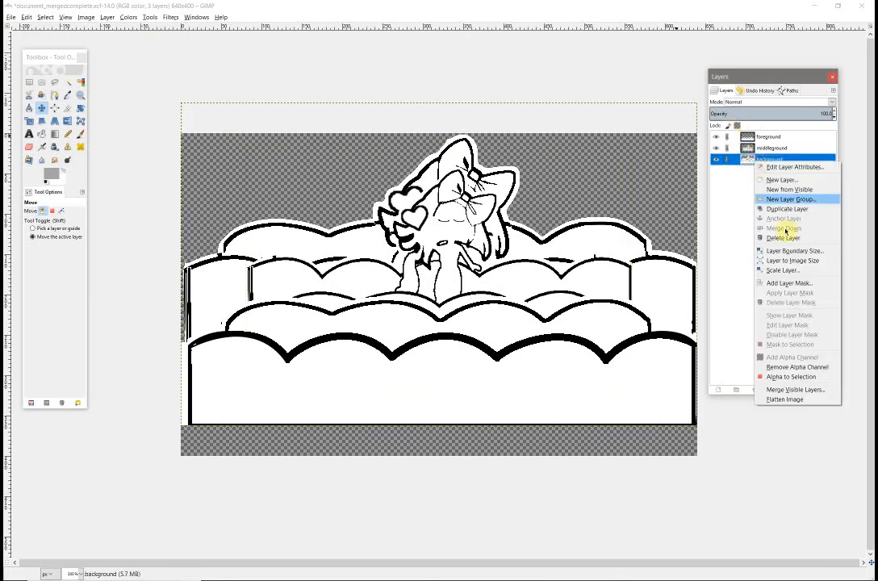
pyautogui.click(792, 271)
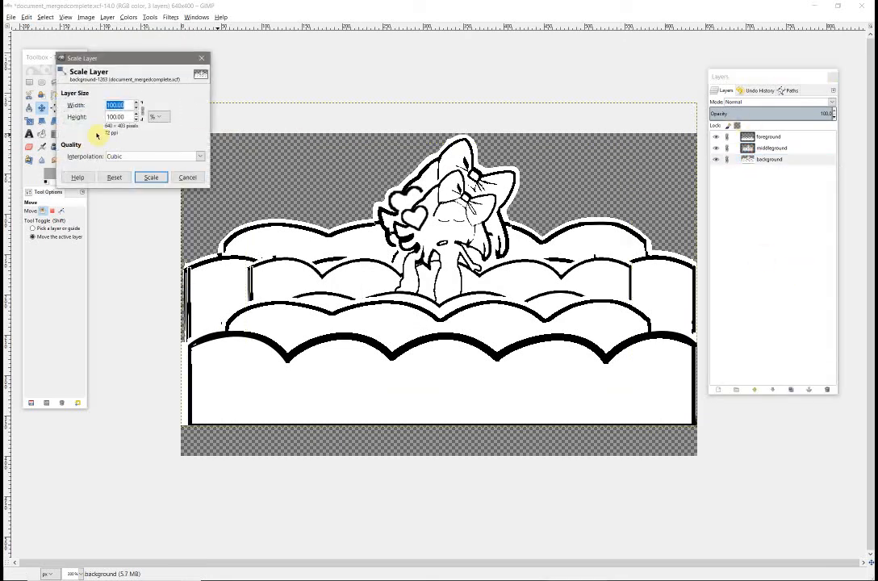
pyautogui.write('75.00')
pyautogui.click(151, 177)
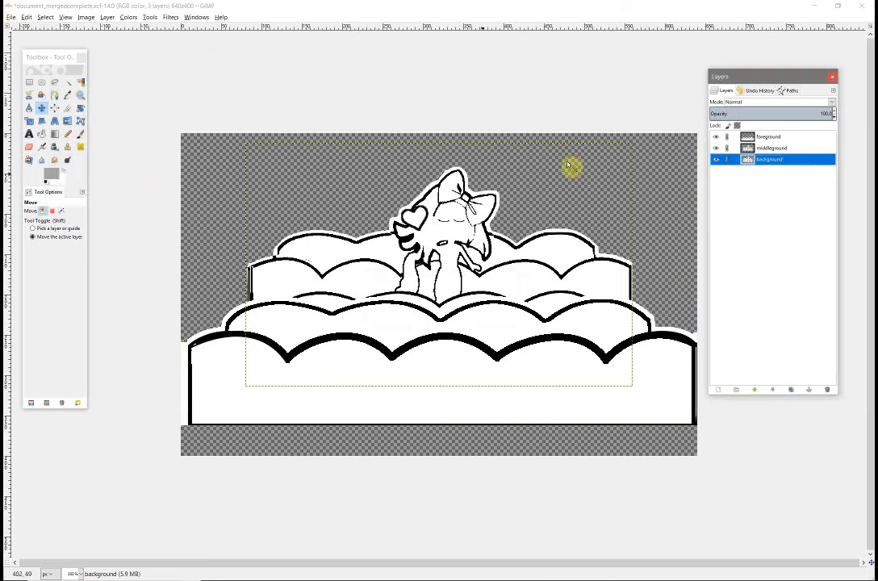
# - Scale the foreground layer to 75 percent
pyautogui.click(755, 138)
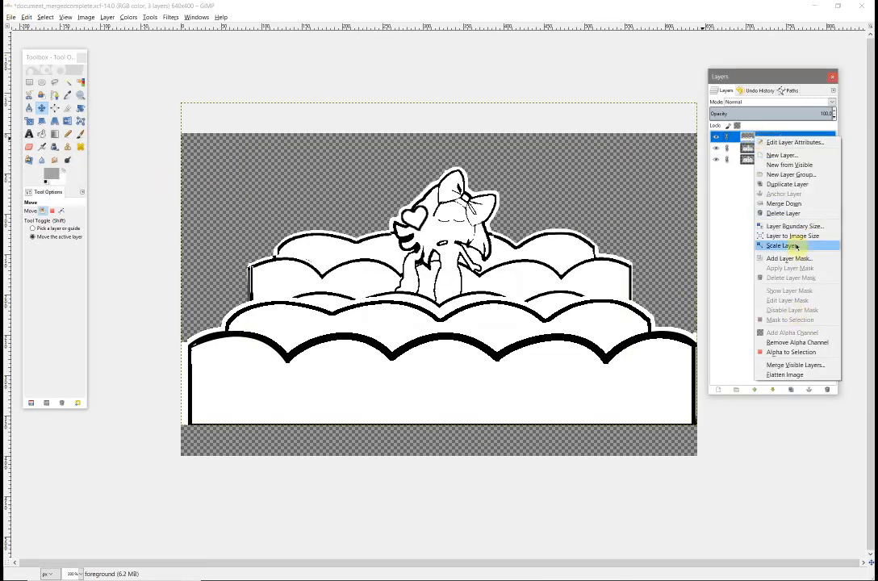
pyautogui.click(797, 245)
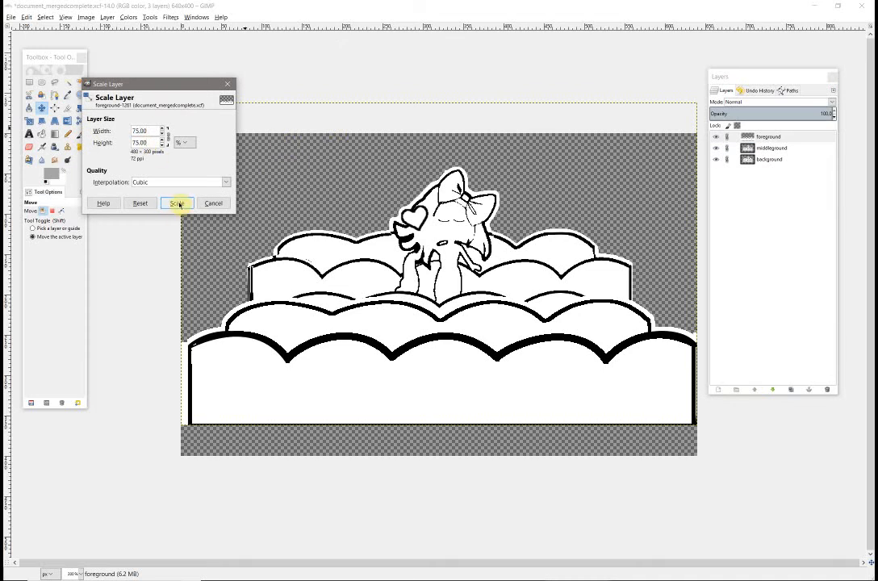
pyautogui.click(177, 202)
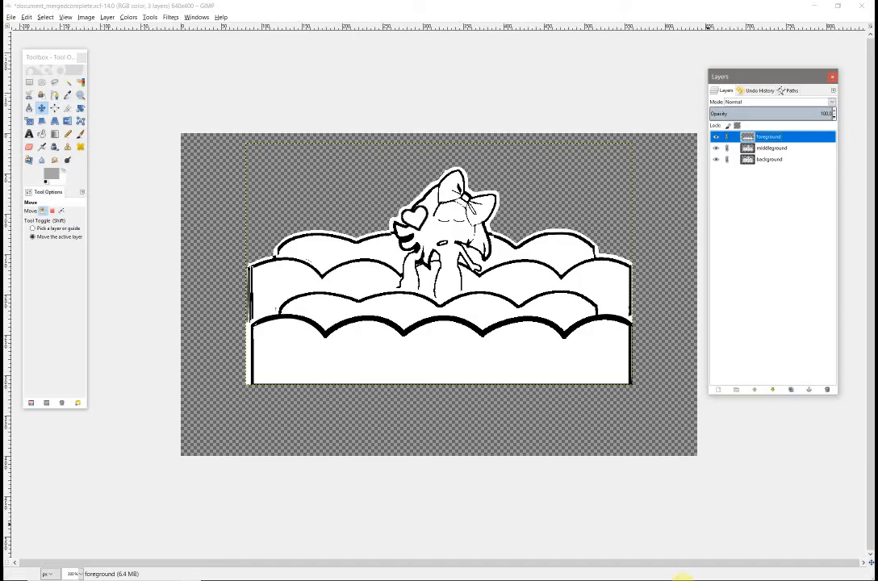
pyautogui.click(754, 571)
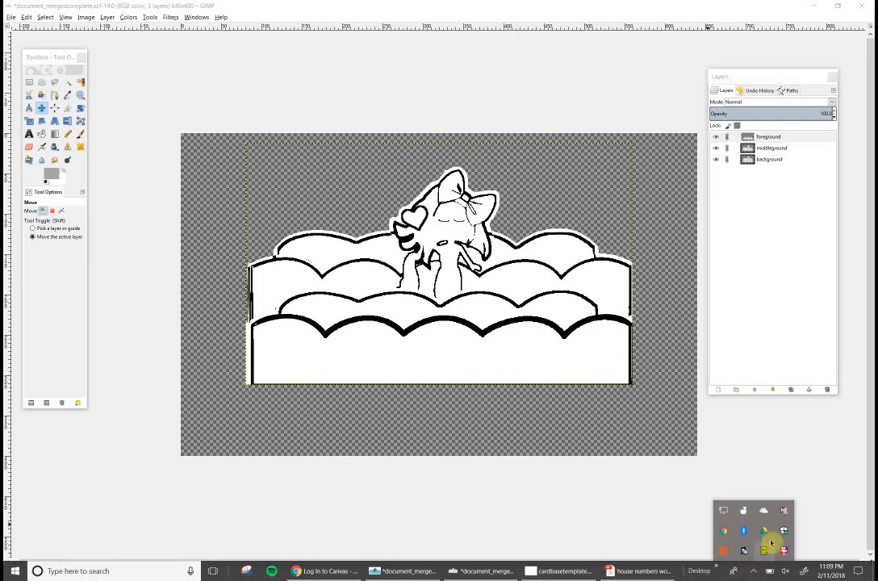
pyautogui.rightClick(787, 554)
pyautogui.click(797, 462)
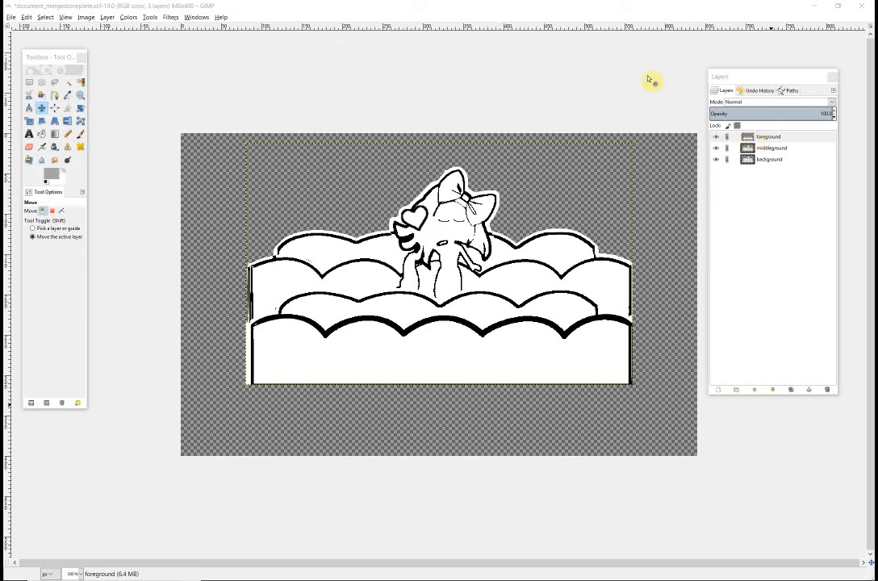
# - Place a horizontal guide below the artwork, about 4.7 inches down the canvas, and switch the ruler units to inches
pyautogui.click(600, 26)
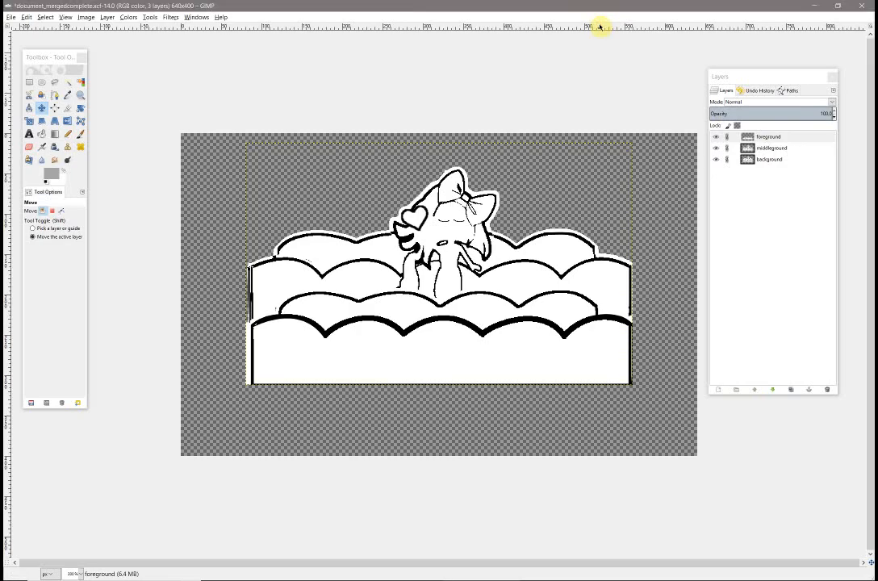
pyautogui.moveTo(600, 26); pyautogui.dragTo(358, 22)
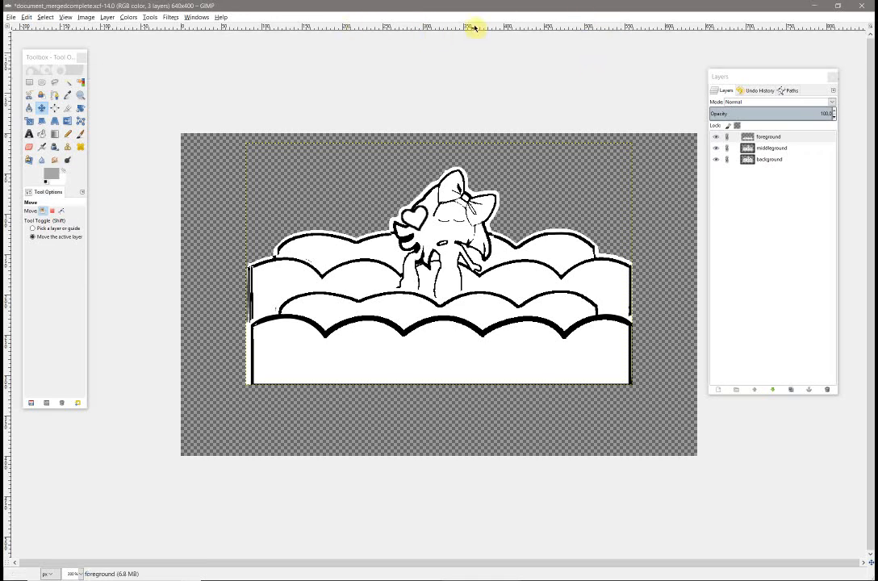
pyautogui.moveTo(475, 26)
pyautogui.mouseDown()
pyautogui.moveTo(502, 407)
pyautogui.moveTo(486, 137)
pyautogui.moveTo(491, 31)
pyautogui.mouseUp()
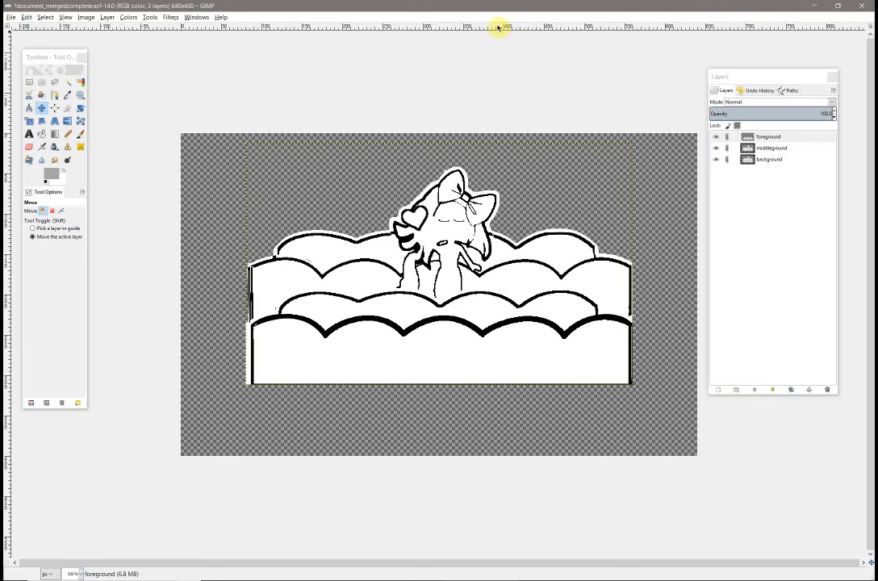
pyautogui.moveTo(461, 29); pyautogui.dragTo(458, 120)
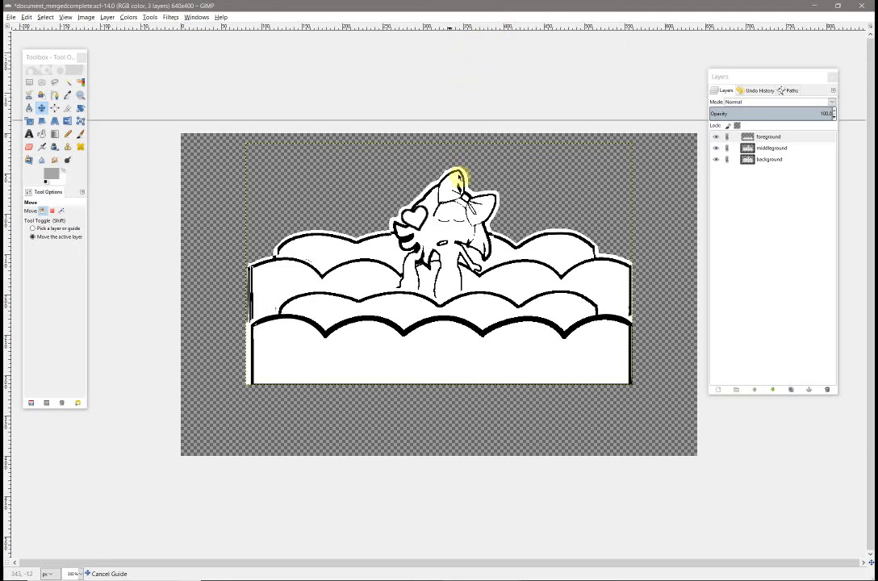
pyautogui.moveTo(462, 244); pyautogui.dragTo(441, 413)
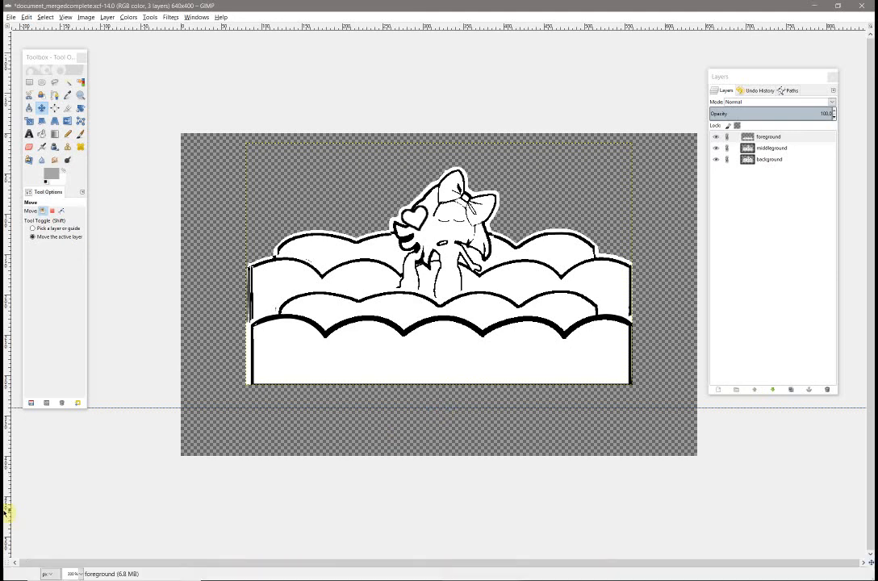
pyautogui.click(50, 576)
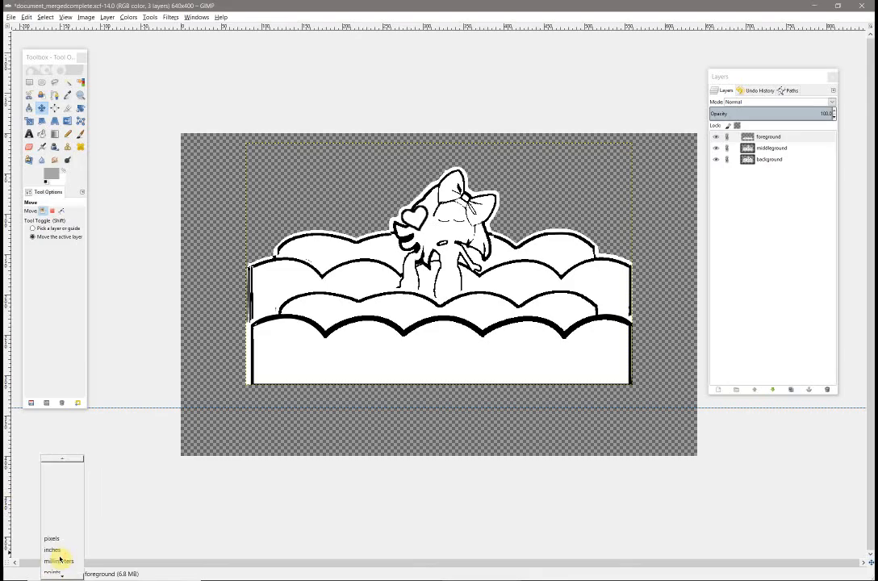
pyautogui.click(63, 548)
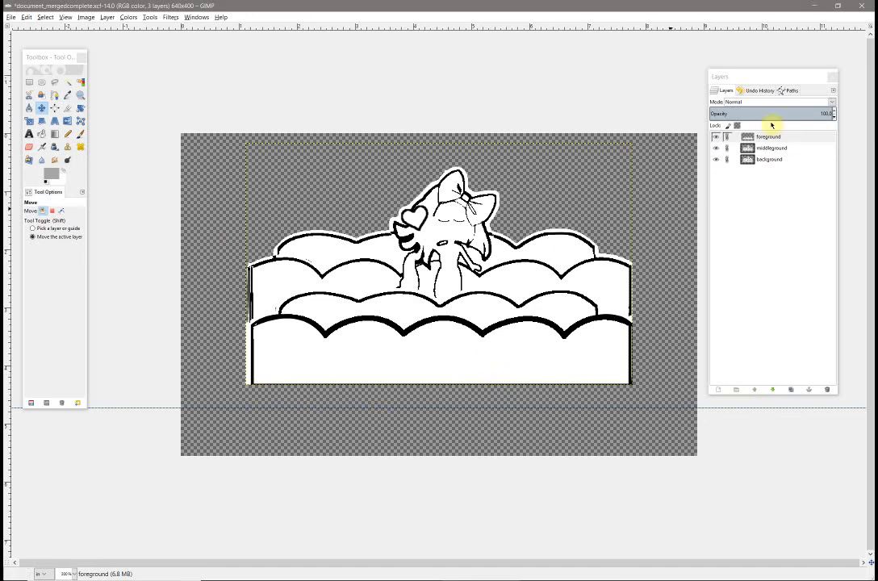
# - Create a transparent 640 × 400 px layer above the foreground layer and make it active
pyautogui.click(723, 389)
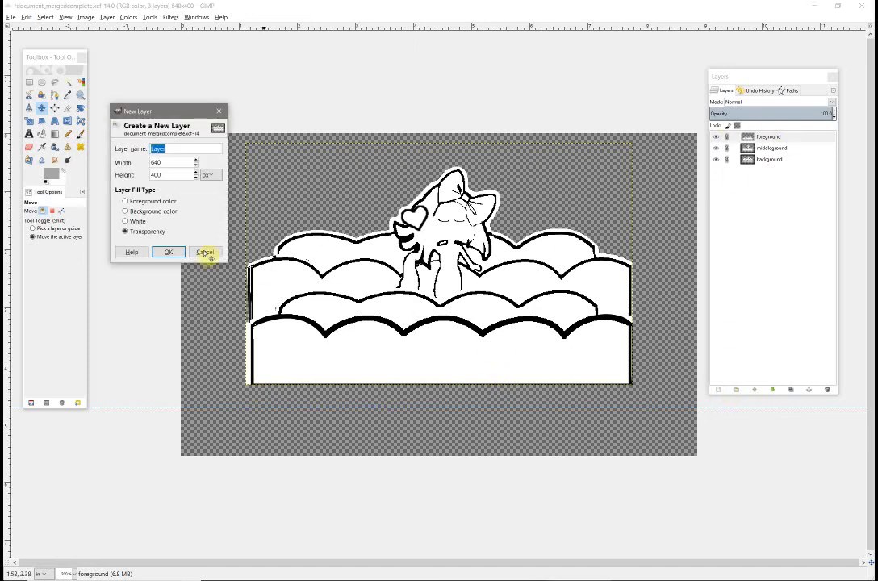
pyautogui.click(168, 251)
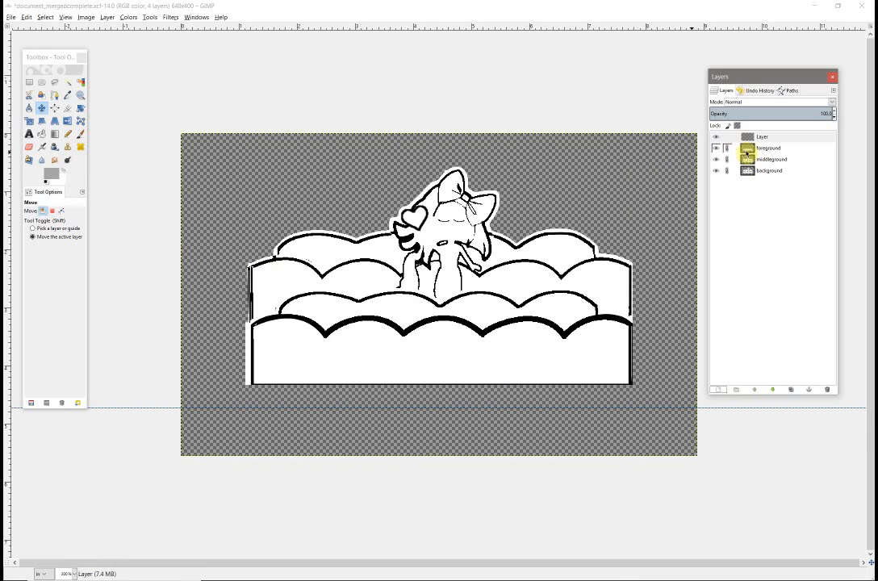
pyautogui.click(768, 149)
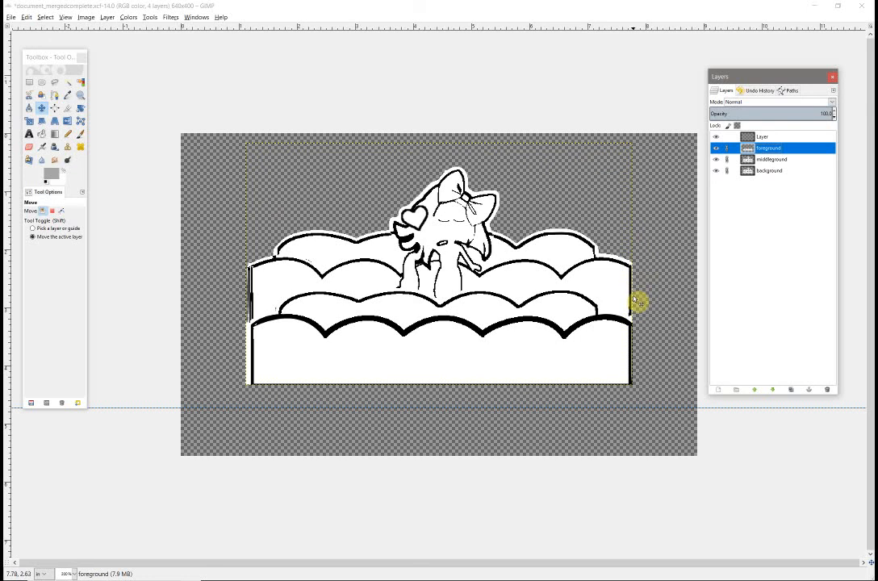
pyautogui.click(749, 137)
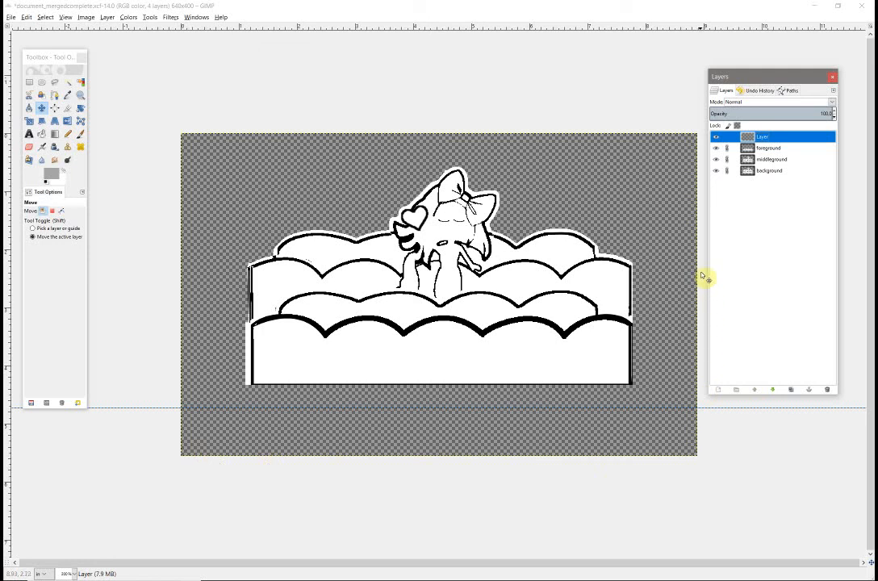
# - Draw a four-anchor tab path from the foreground's lower-left corner down to the guide, along it, and back up to the bottom edge
pyautogui.click(55, 95)
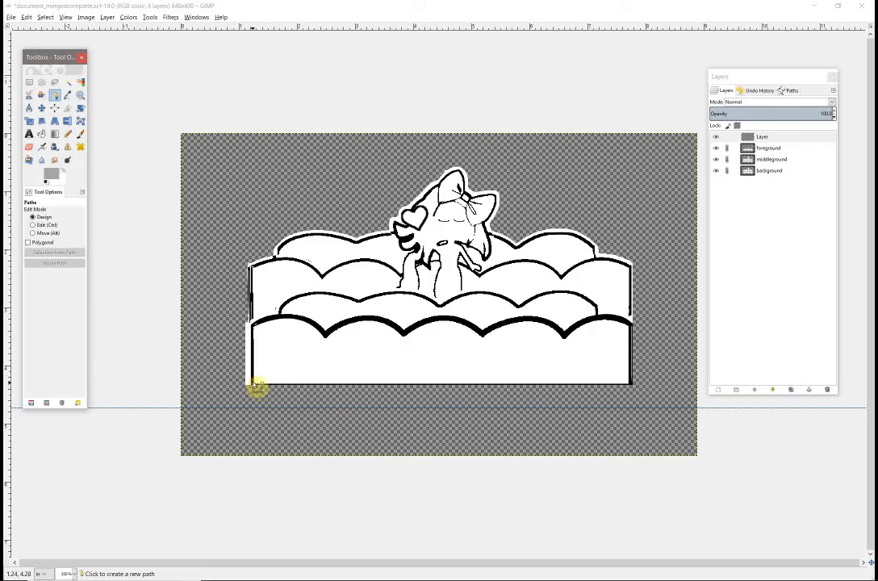
pyautogui.click(255, 388)
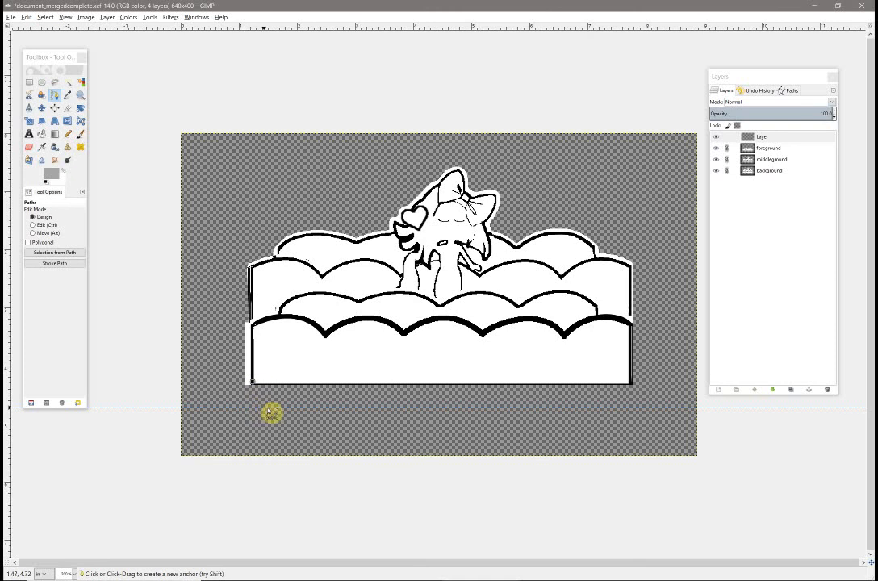
pyautogui.click(269, 412)
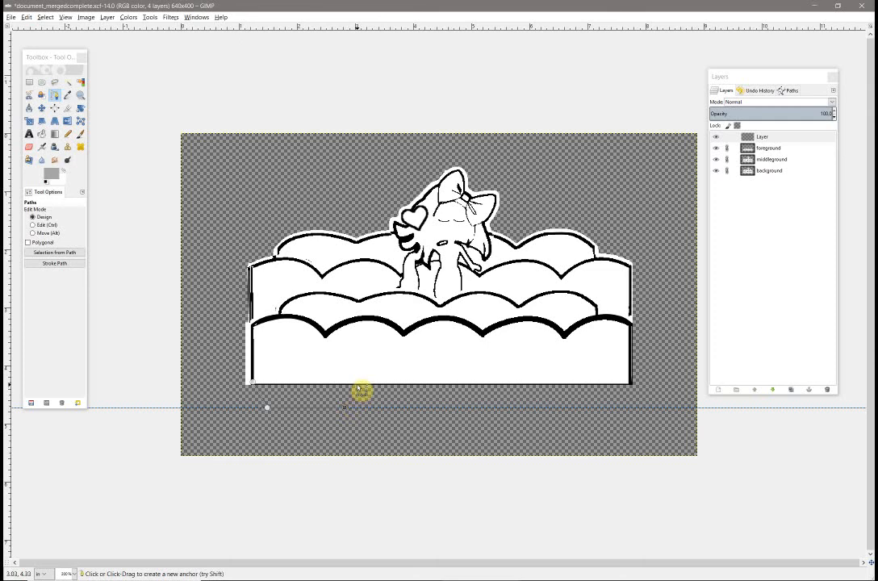
pyautogui.click(345, 407)
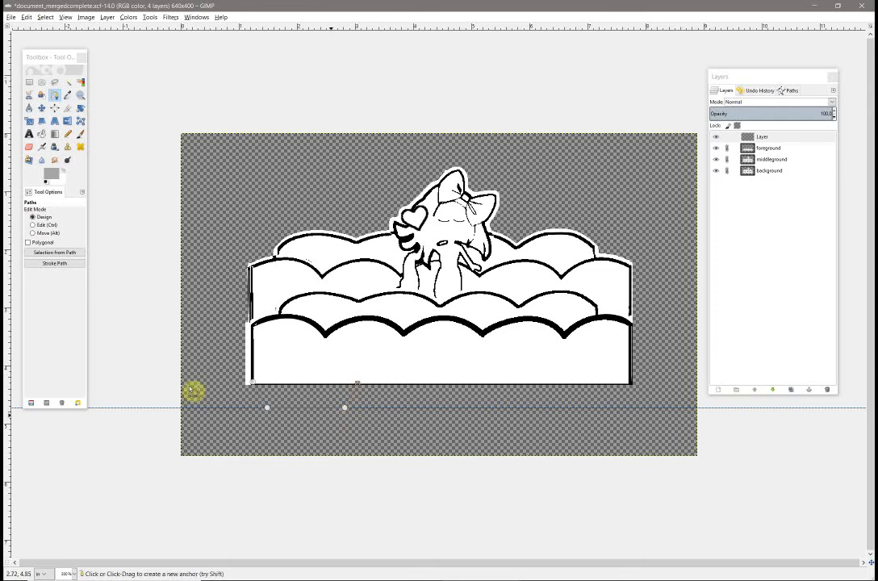
# - Stroke the tab path beneath the foreground's lower-left corner with a 1 px solid, antialiased line
pyautogui.click(80, 253)
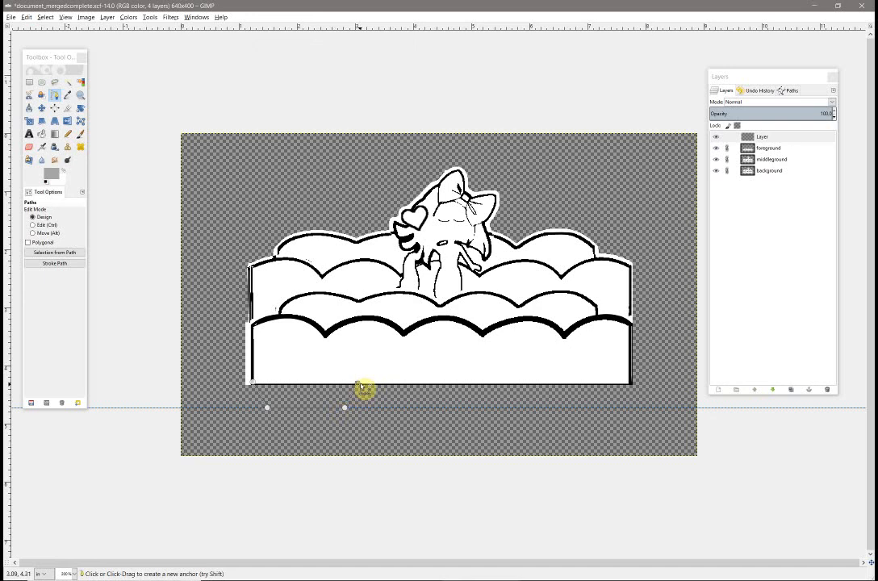
pyautogui.click(48, 267)
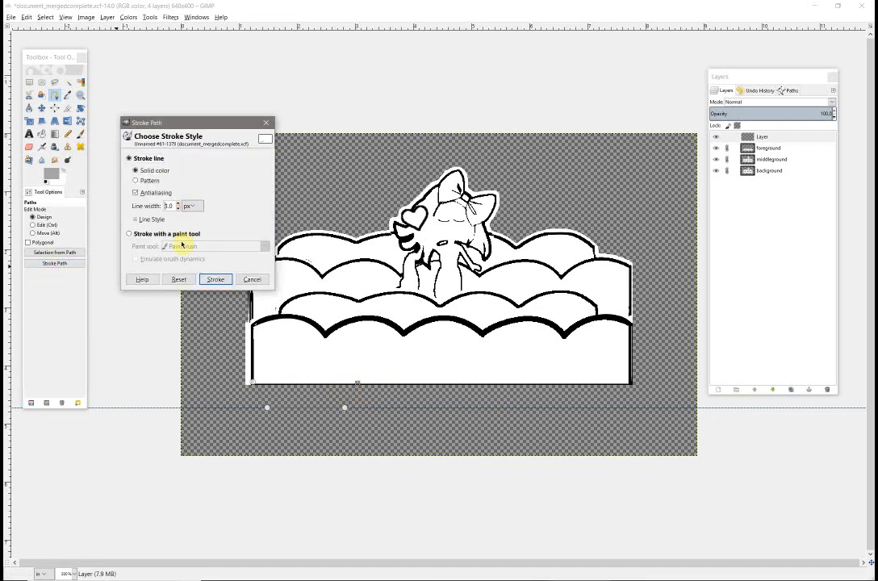
pyautogui.click(215, 280)
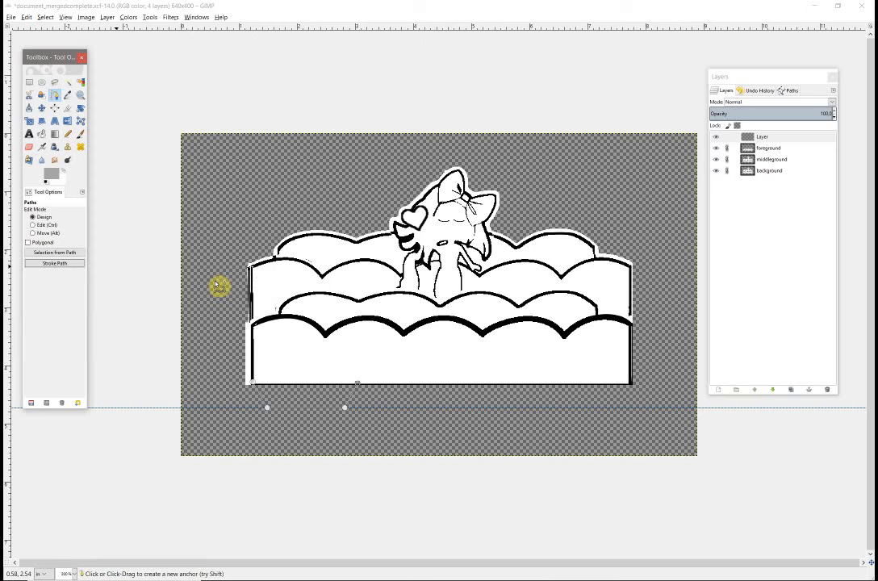
# - Reposition the tab path beneath the foreground's lower-right corner with its inner end on the bottom edge, and stroke it with a 1 px solid line
pyautogui.click(47, 233)
pyautogui.moveTo(320, 401); pyautogui.dragTo(603, 400)
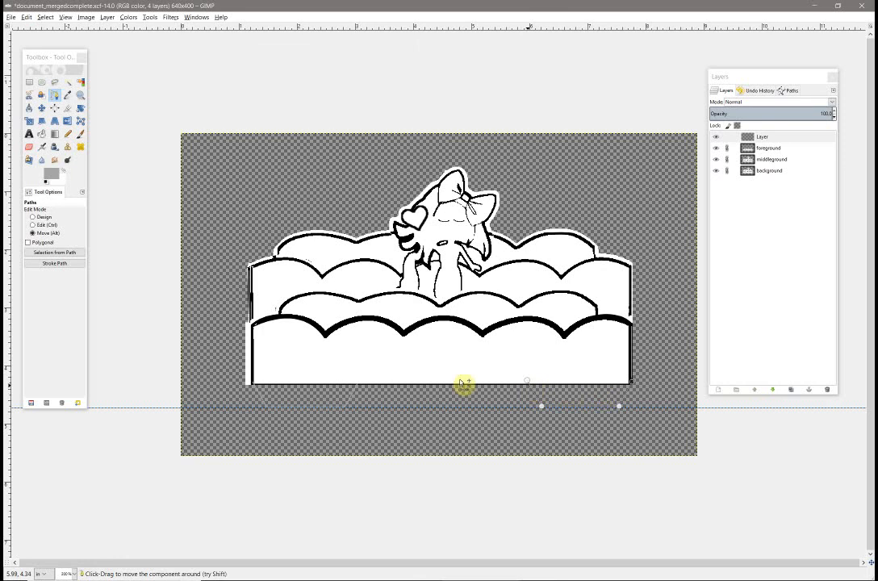
pyautogui.click(41, 217)
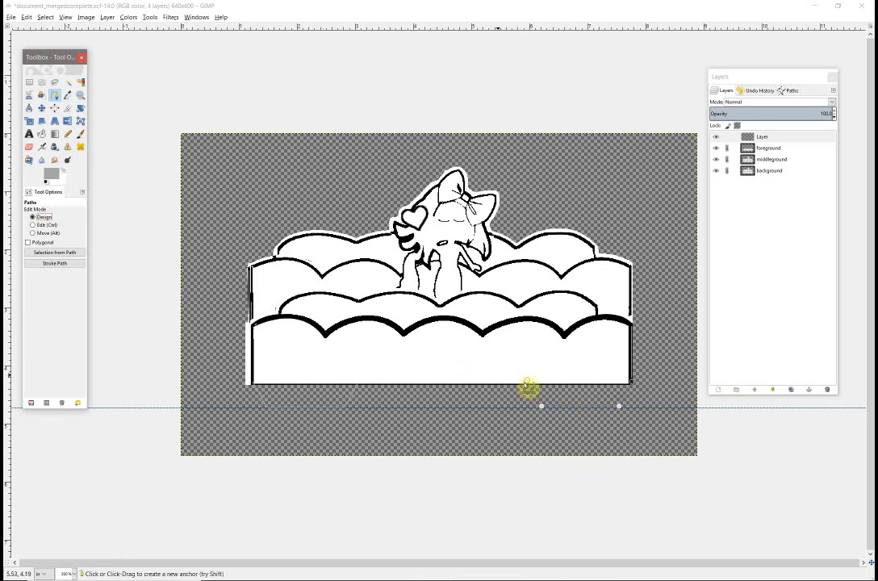
pyautogui.click(529, 389)
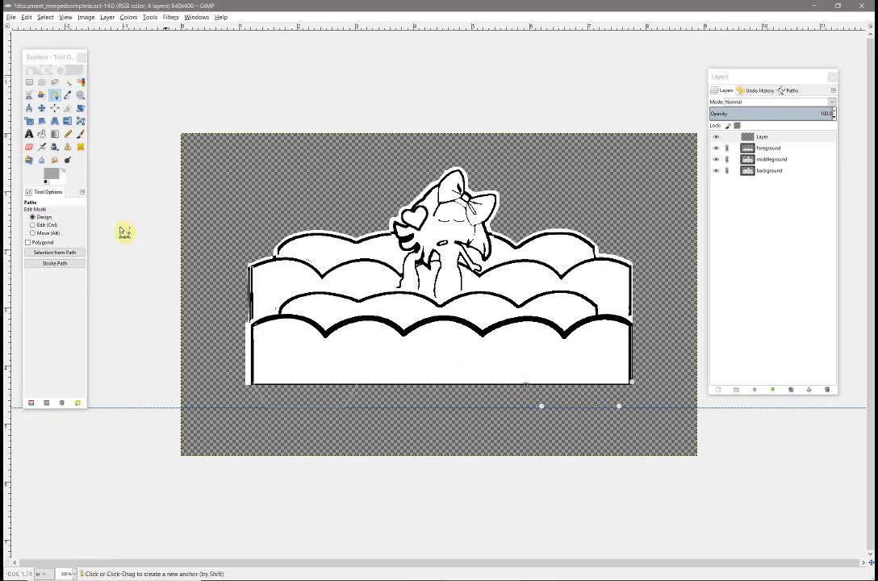
pyautogui.click(58, 264)
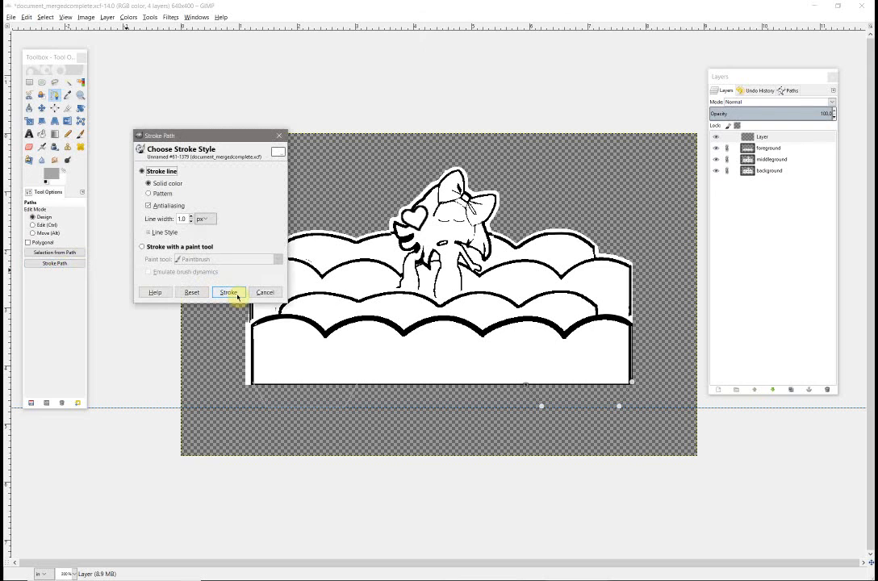
pyautogui.click(234, 293)
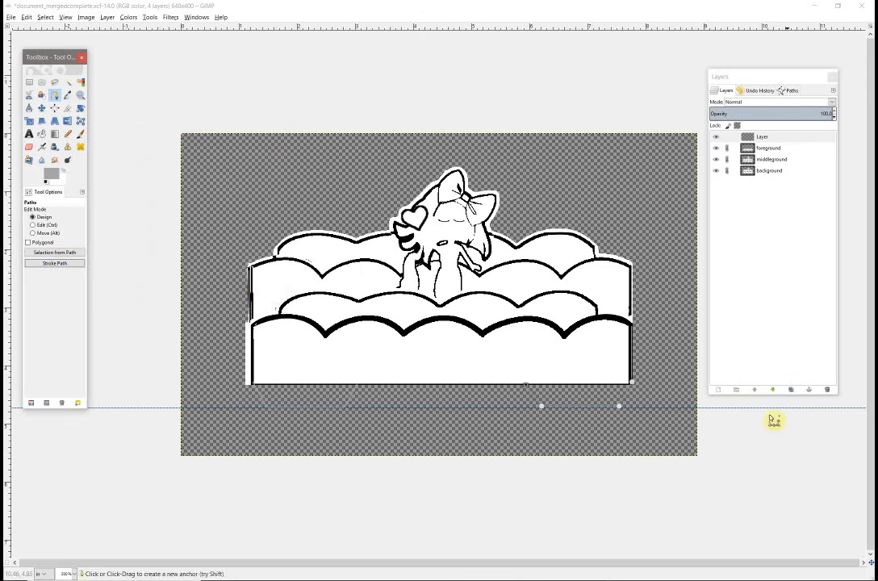
# - Add a white-filled layer and place it beneath the background layer at the bottom of the stack
pyautogui.click(718, 389)
pyautogui.click(36, 130)
pyautogui.click(78, 161)
pyautogui.moveTo(772, 176); pyautogui.dragTo(774, 194)
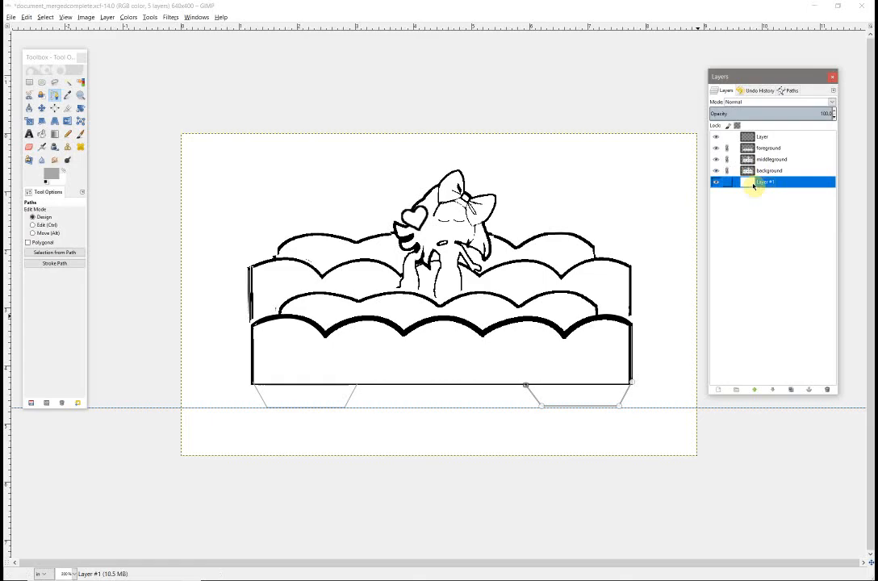
# - Hide the white bottom layer and dismiss the active tab path from the canvas
pyautogui.click(715, 183)
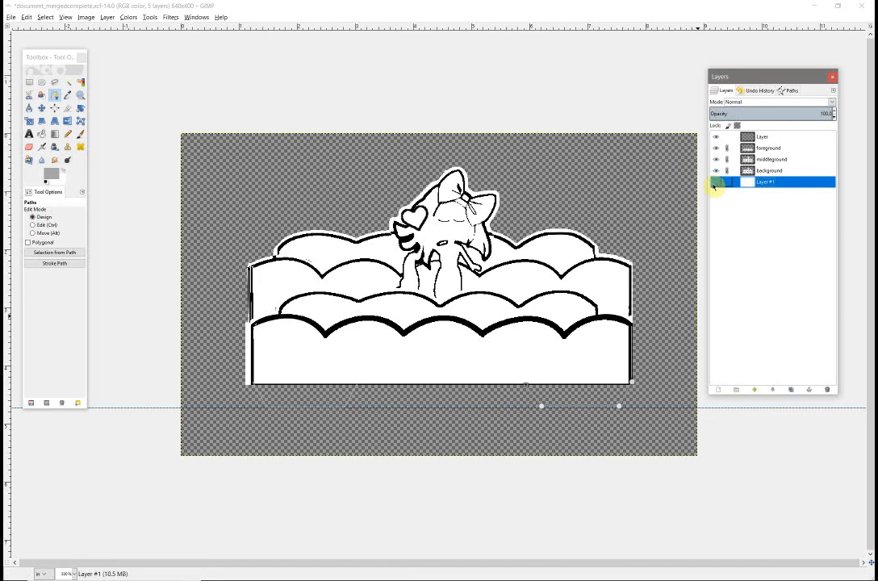
pyautogui.click(43, 109)
pyautogui.click(42, 109)
pyautogui.click(54, 95)
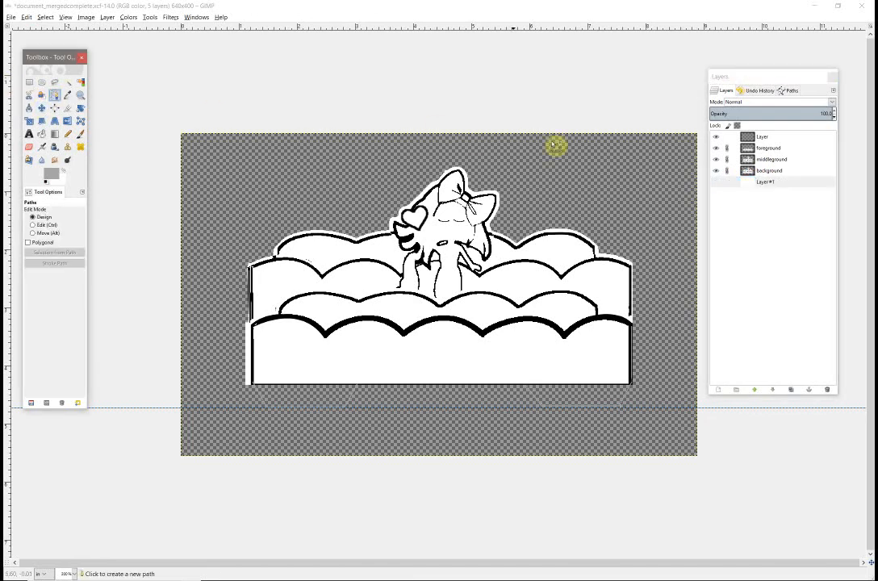
# - Hide the foreground and middleground layers so that only the background and the tab layer are shown
pyautogui.click(716, 149)
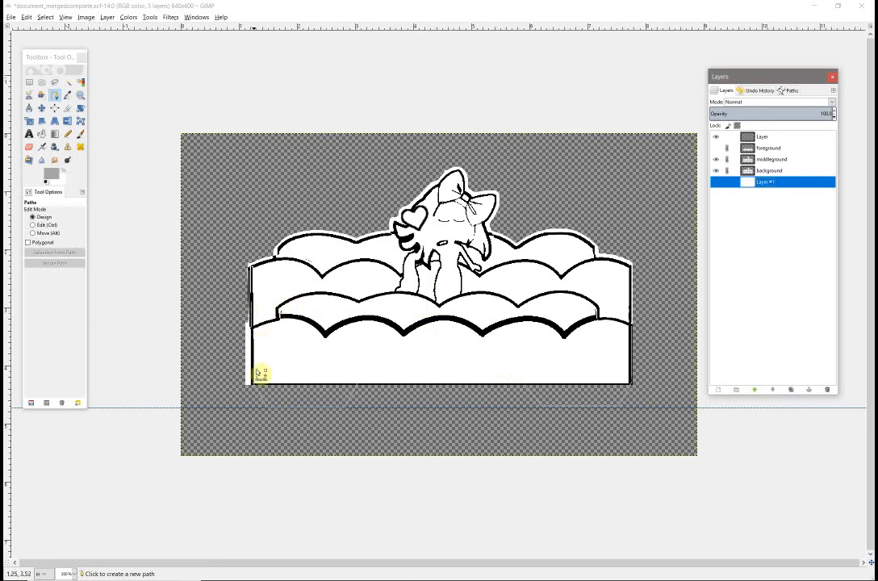
pyautogui.click(717, 148)
pyautogui.click(750, 140)
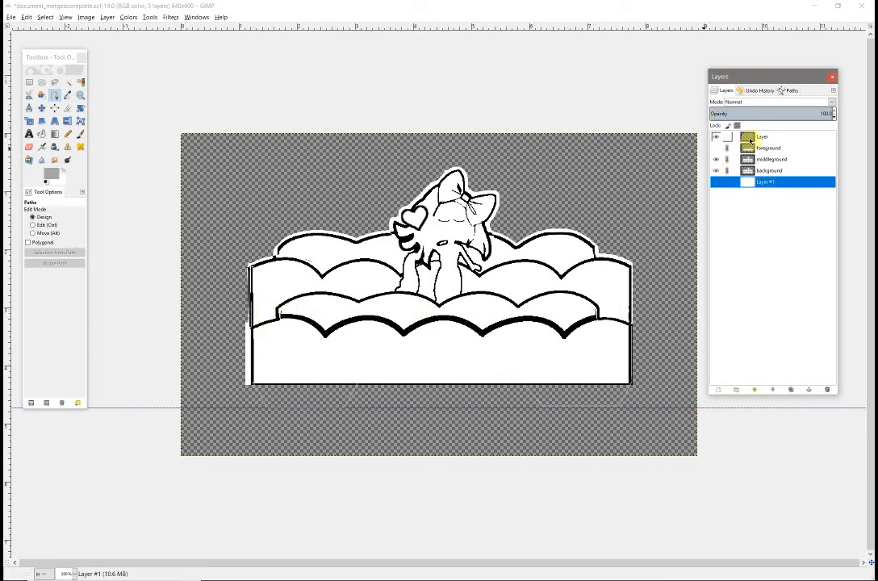
pyautogui.click(715, 160)
pyautogui.click(715, 171)
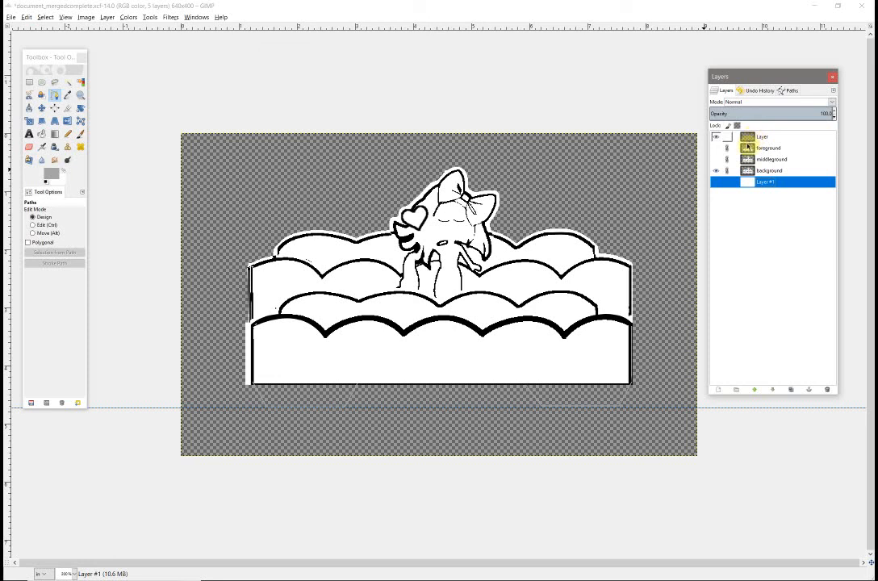
pyautogui.moveTo(684, 570)
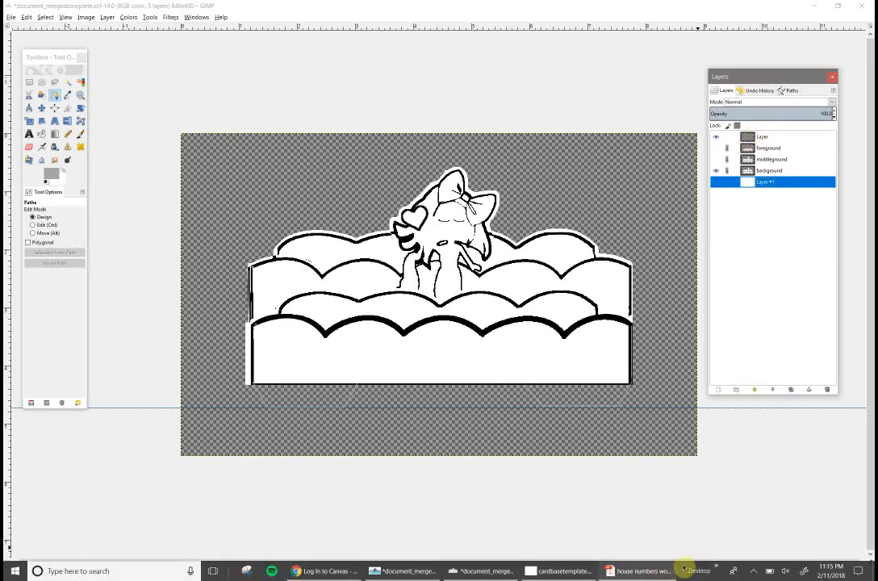
pyautogui.click(753, 570)
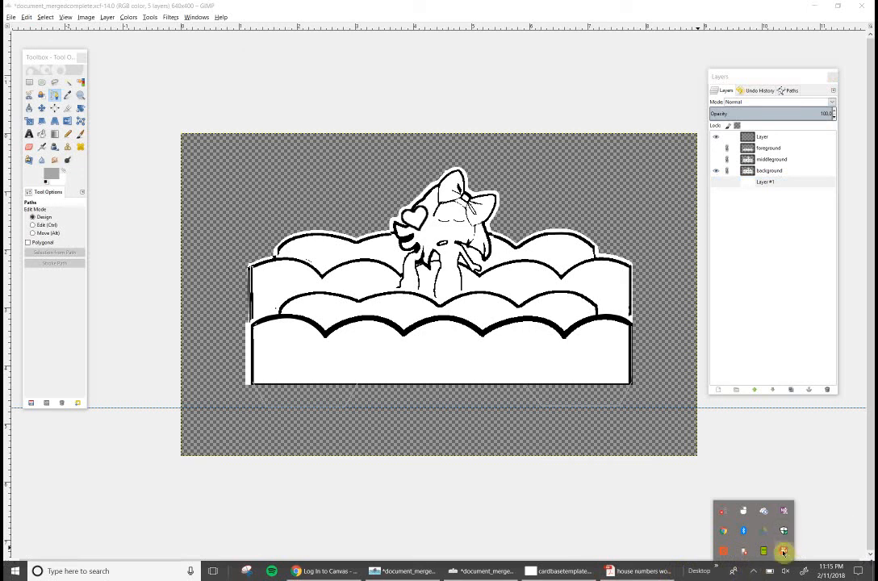